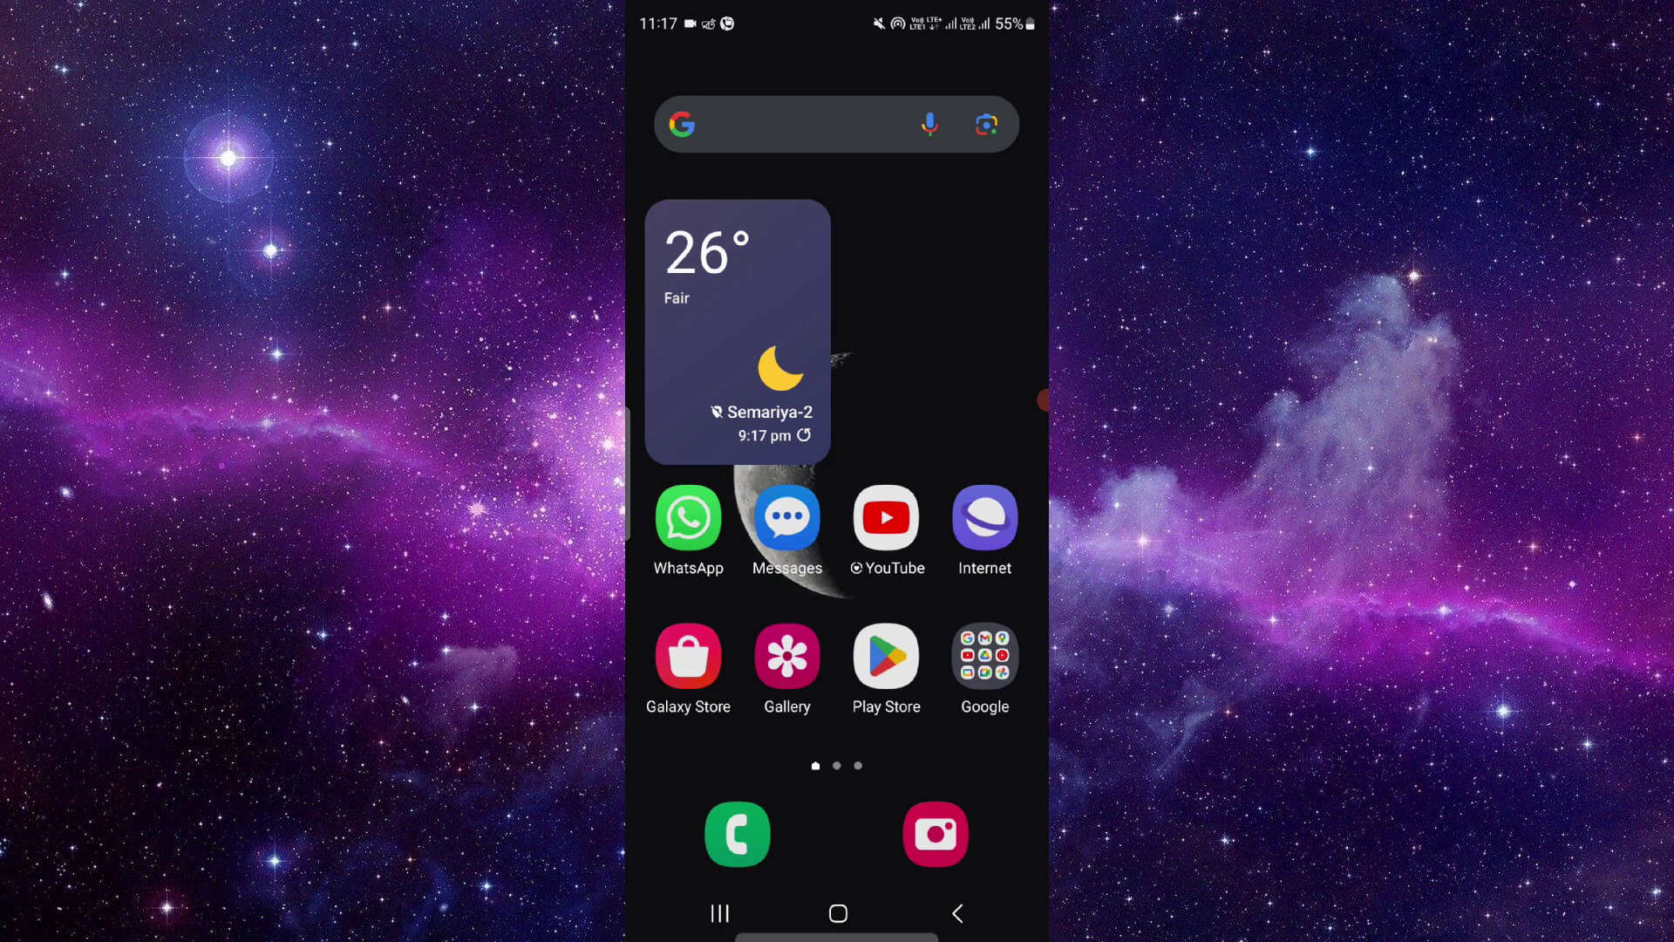
Step: Launch Walmart from the last page of the app drawer, reaching its Shop home page
{"action": "left_click_drag", "start_coordinate": [838, 720], "coordinate": [786, 458]}
{"action": "left_click_drag", "start_coordinate": [943, 471], "coordinate": [707, 471]}
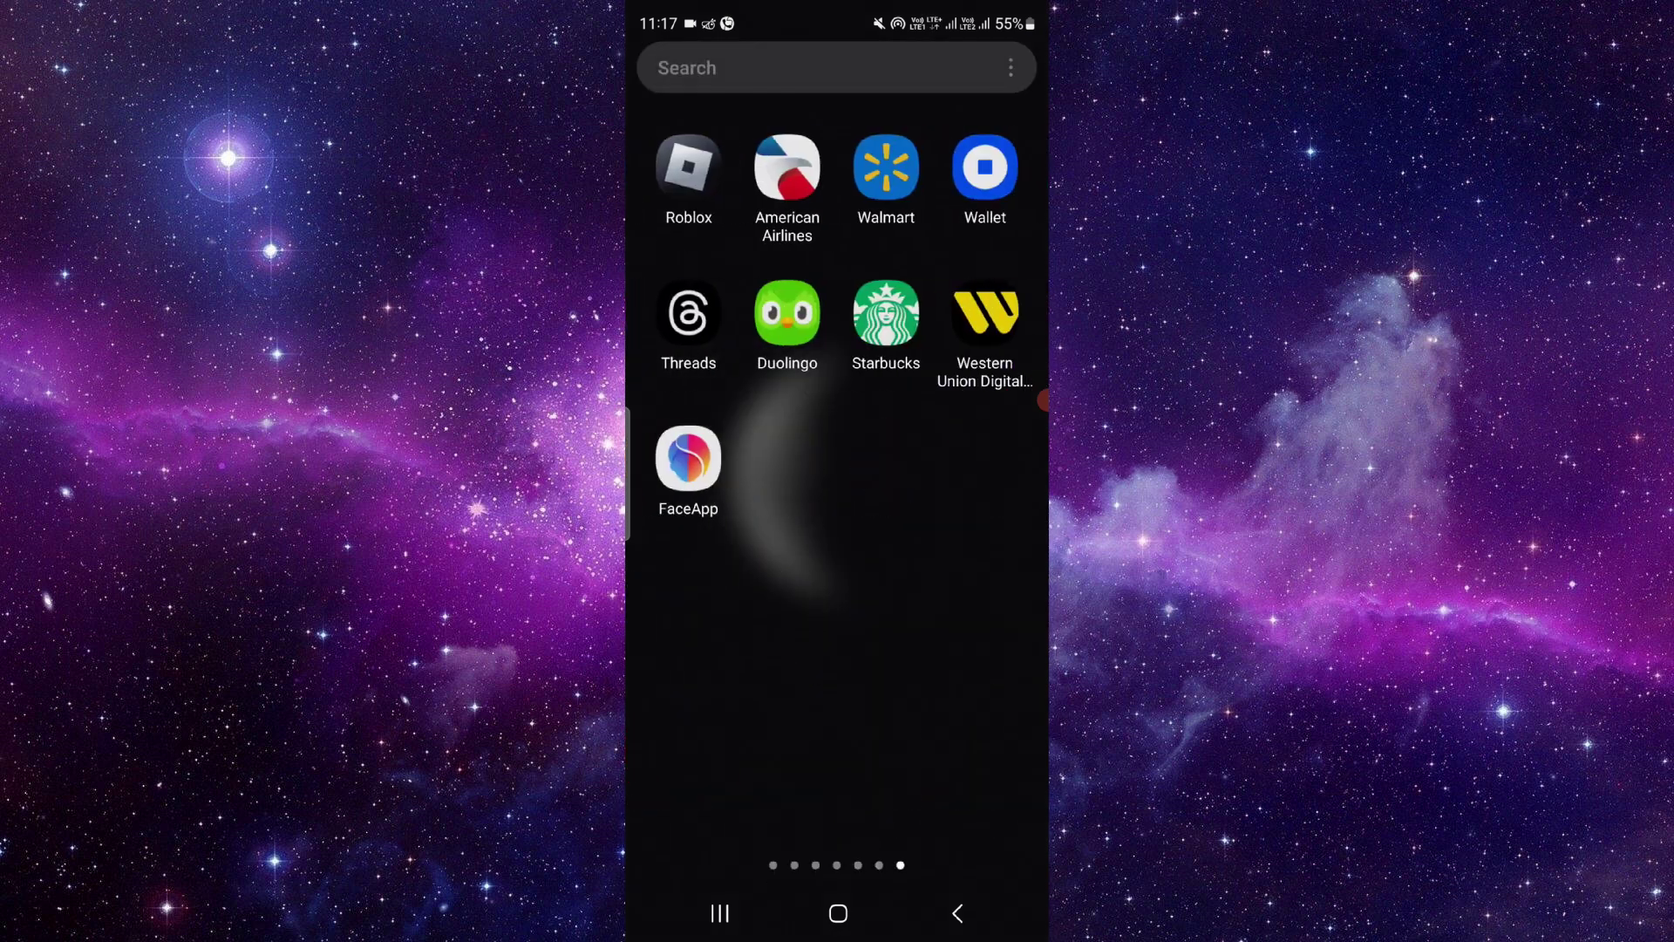
{"action": "left_click", "coordinate": [885, 169]}
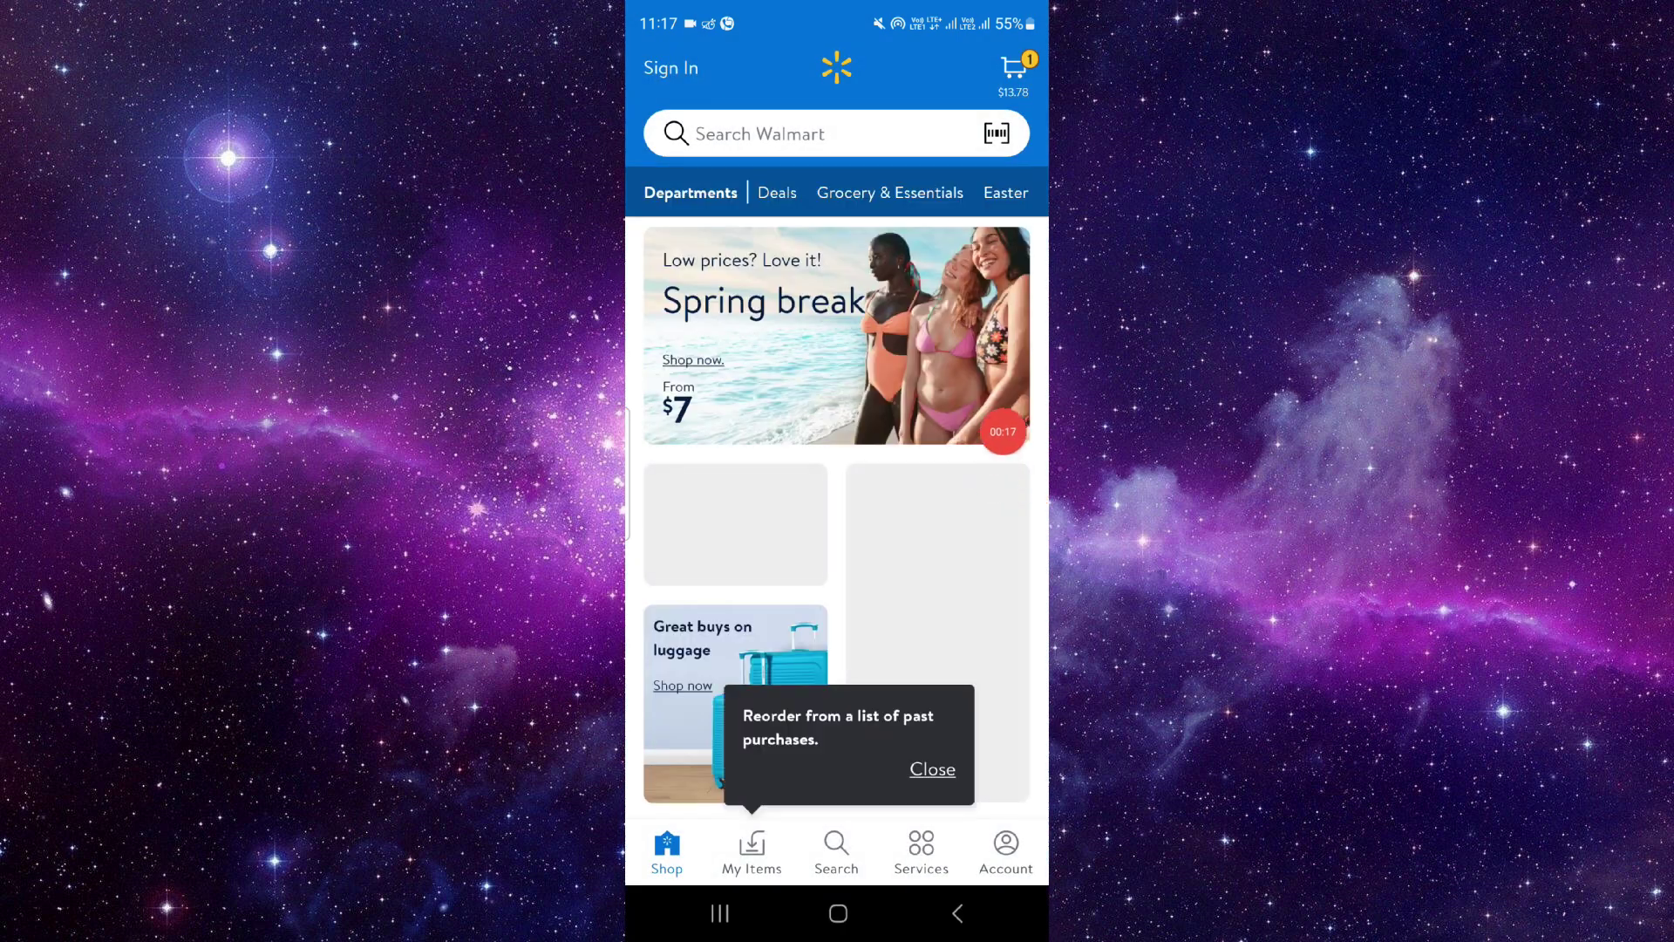
Step: Open the Walmart cart holding the Easter carrot plush item
{"action": "left_click", "coordinate": [837, 134]}
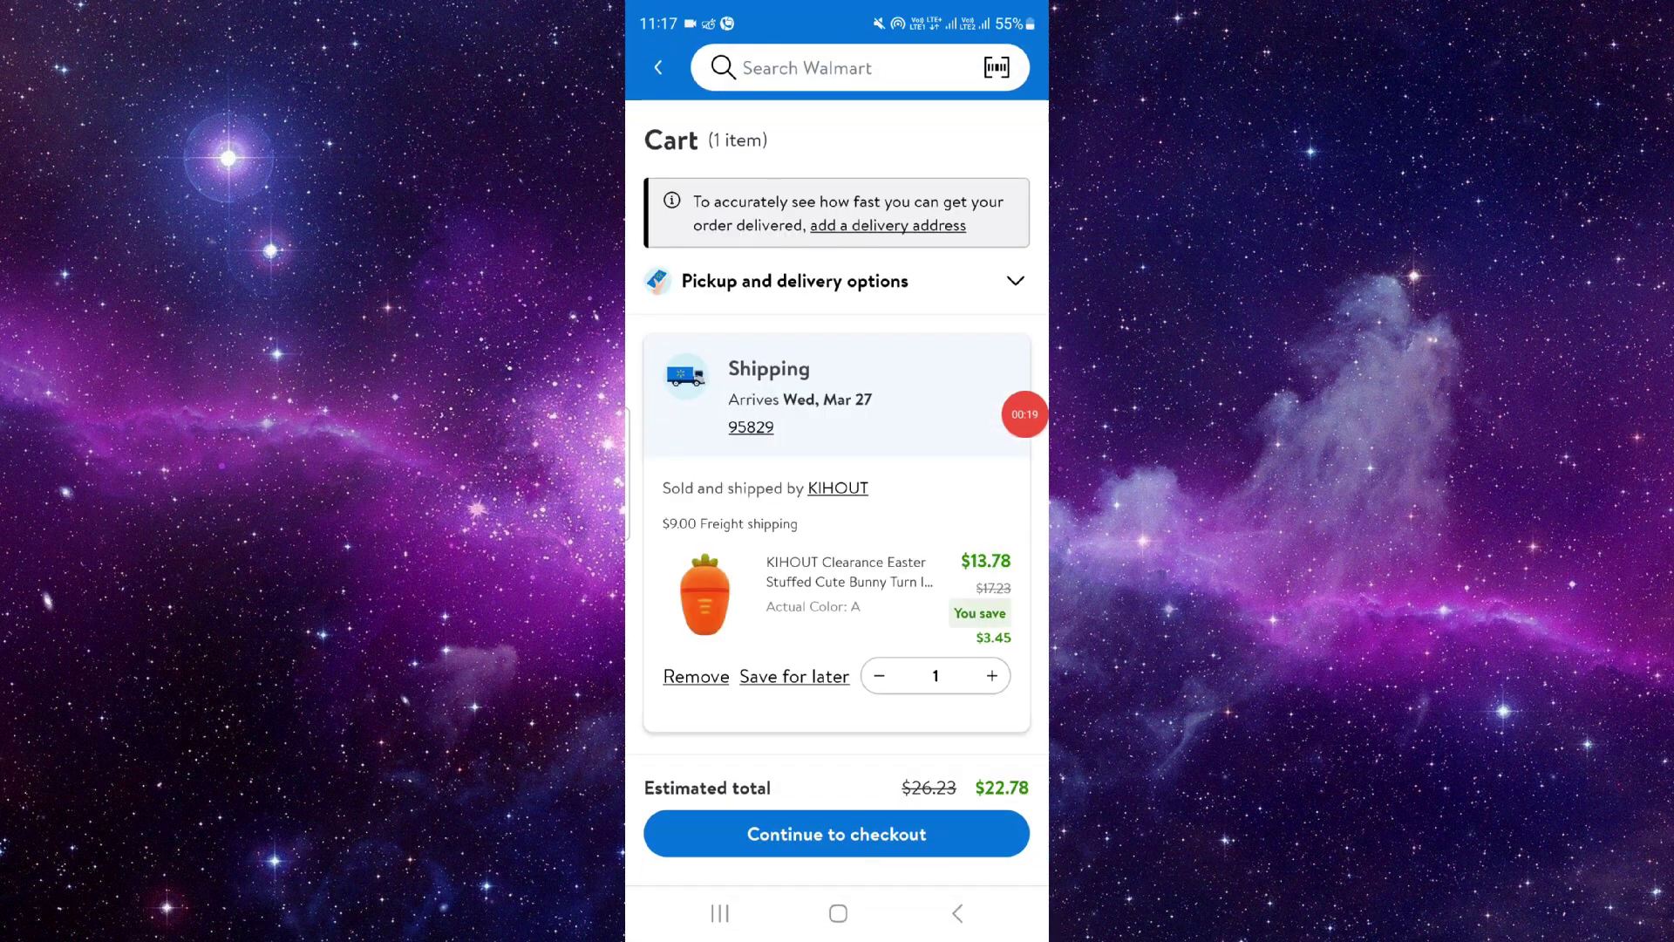
{"action": "scroll", "coordinate": [837, 523], "scroll_direction": "down", "scroll_amount": 1}
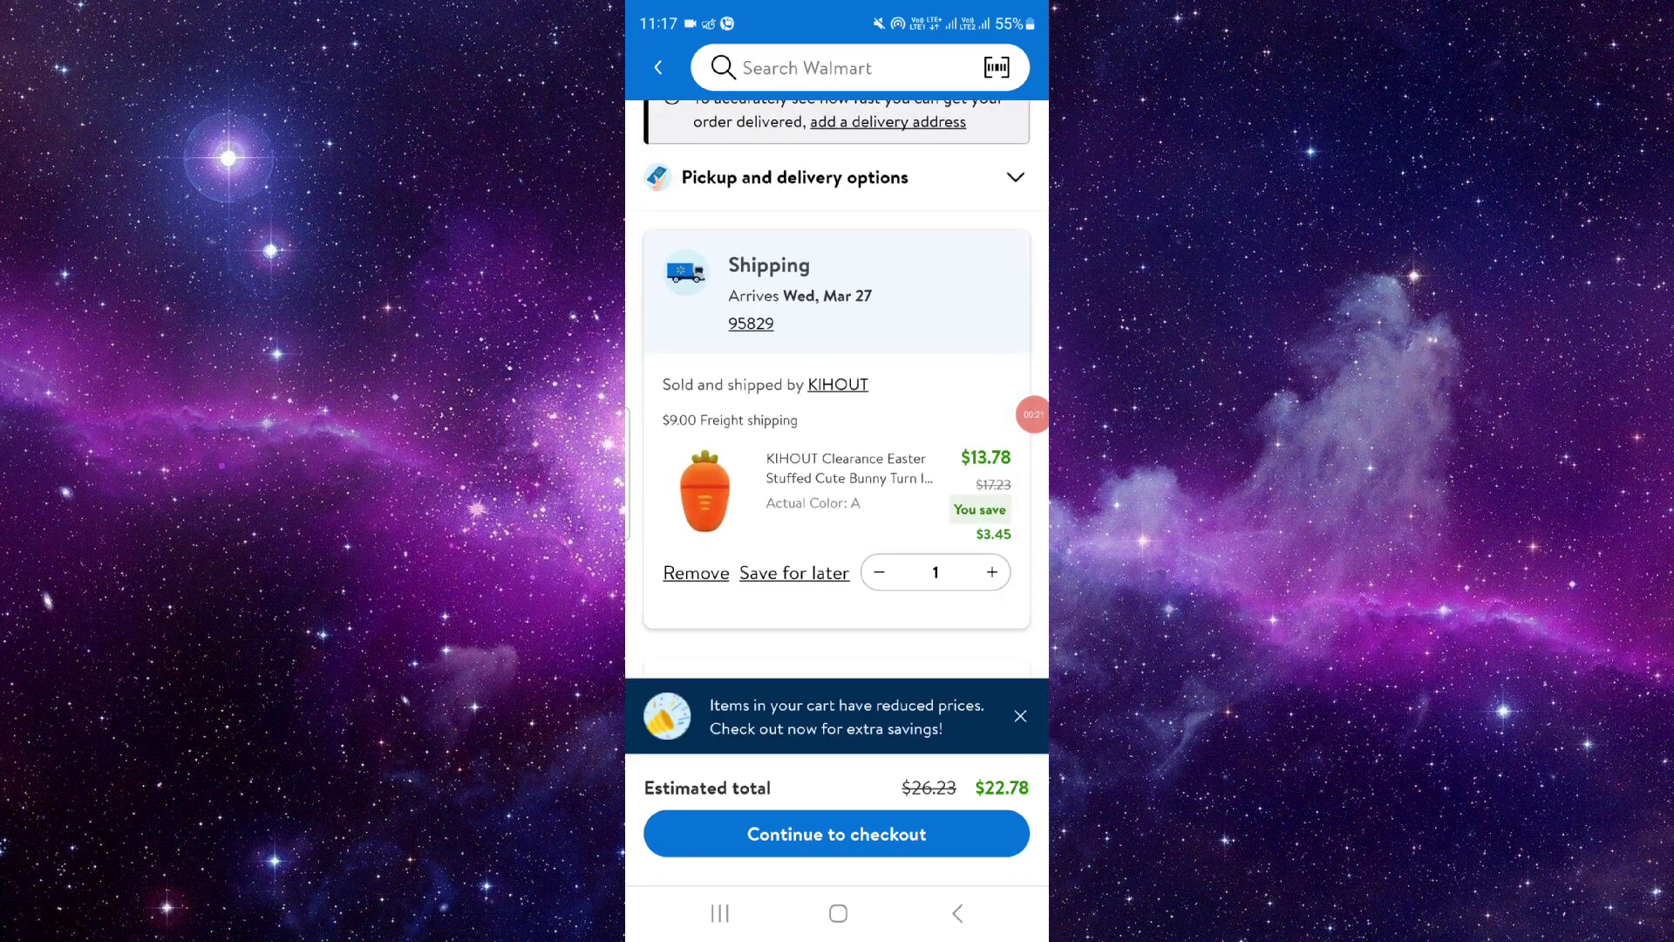
{"action": "scroll", "coordinate": [838, 393], "scroll_direction": "down", "scroll_amount": 2}
{"action": "scroll", "coordinate": [837, 393], "scroll_direction": "down", "scroll_amount": 3}
{"action": "scroll", "coordinate": [837, 393], "scroll_direction": "down", "scroll_amount": 2}
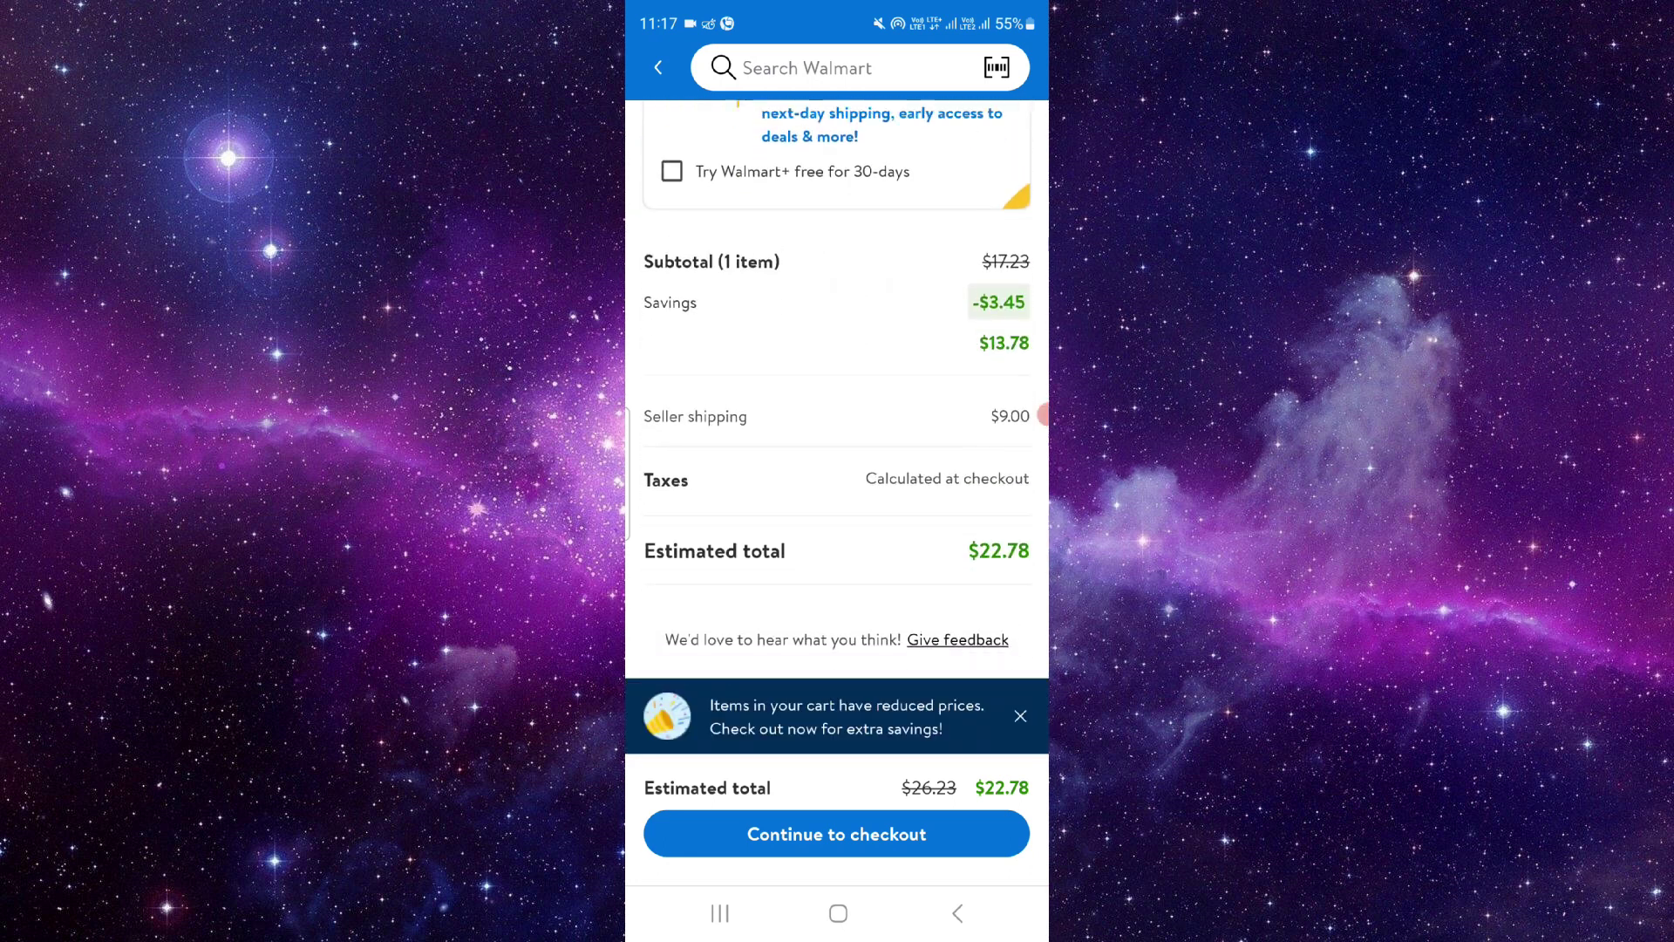
{"action": "scroll", "coordinate": [837, 392], "scroll_direction": "up", "scroll_amount": 2}
{"action": "scroll", "coordinate": [837, 393], "scroll_direction": "up", "scroll_amount": 5}
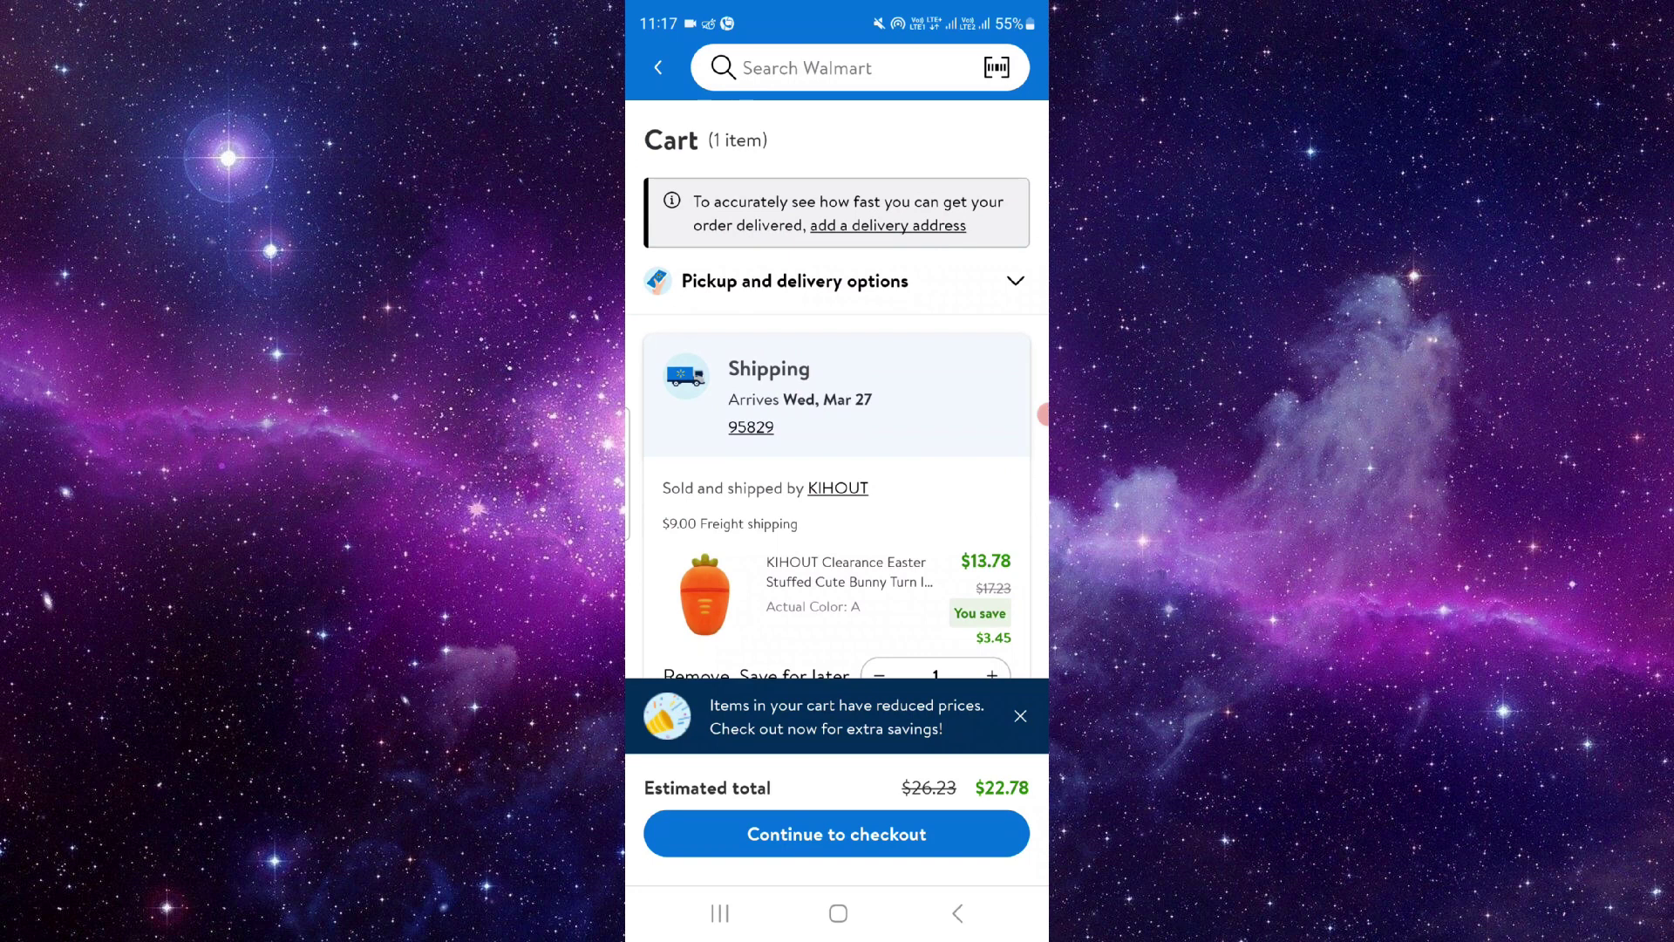
{"action": "scroll", "coordinate": [837, 458], "scroll_direction": "down", "scroll_amount": 1}
{"action": "left_click", "coordinate": [837, 834]}
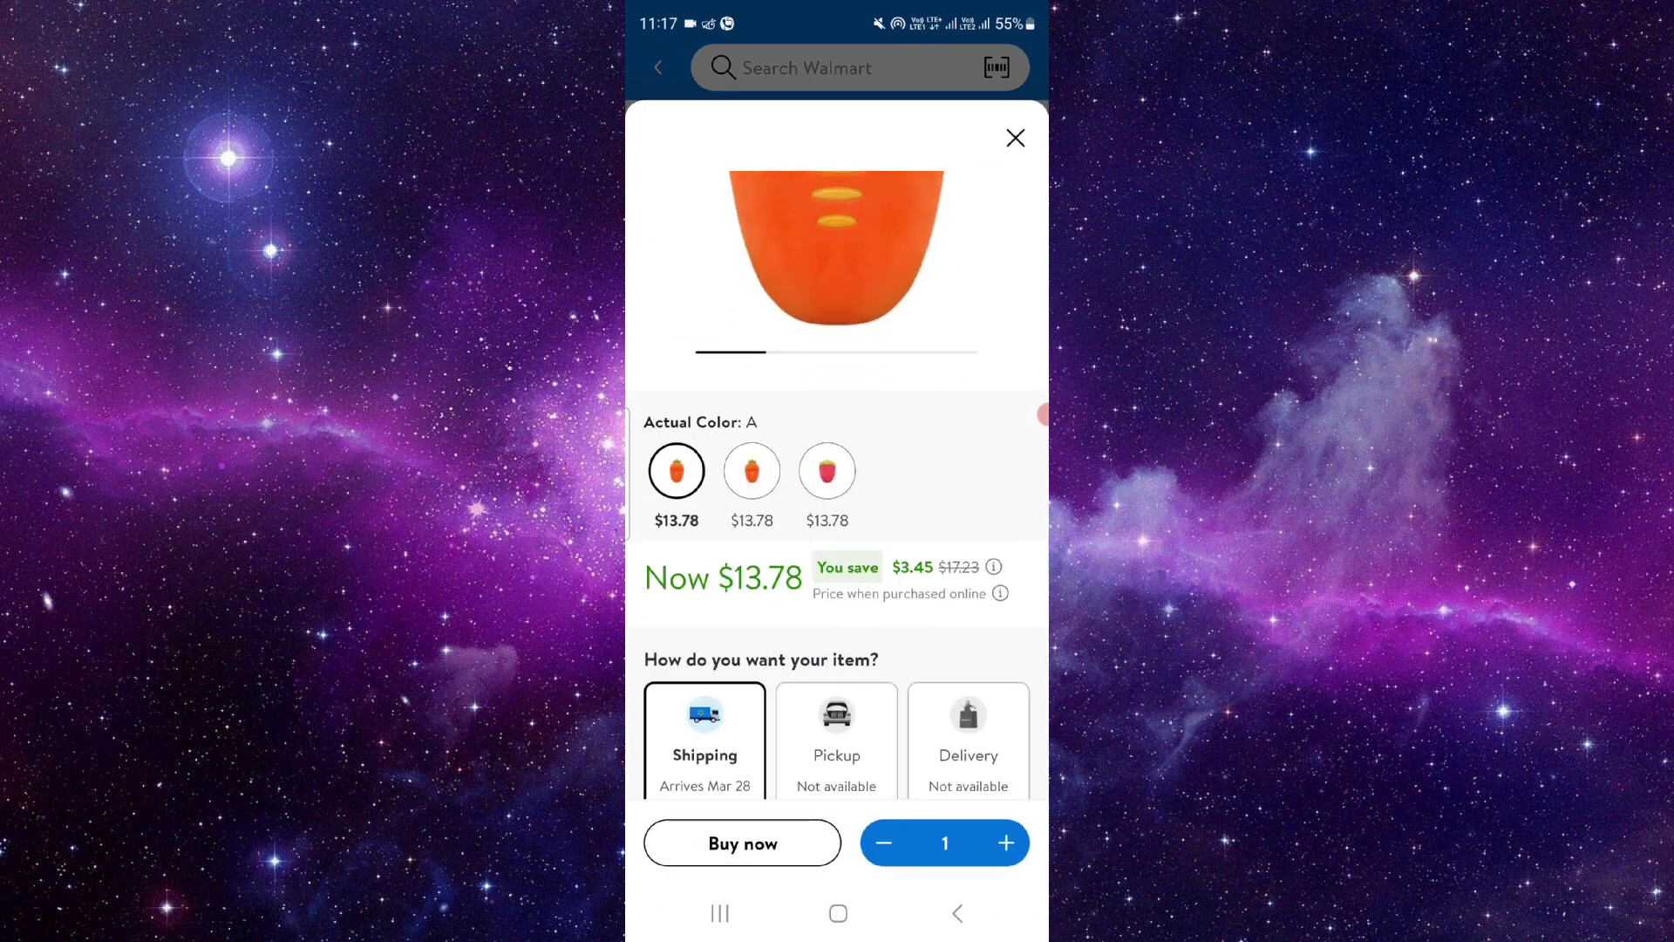
{"action": "scroll", "coordinate": [837, 524], "scroll_direction": "down", "scroll_amount": 5}
{"action": "scroll", "coordinate": [837, 524], "scroll_direction": "down", "scroll_amount": 4}
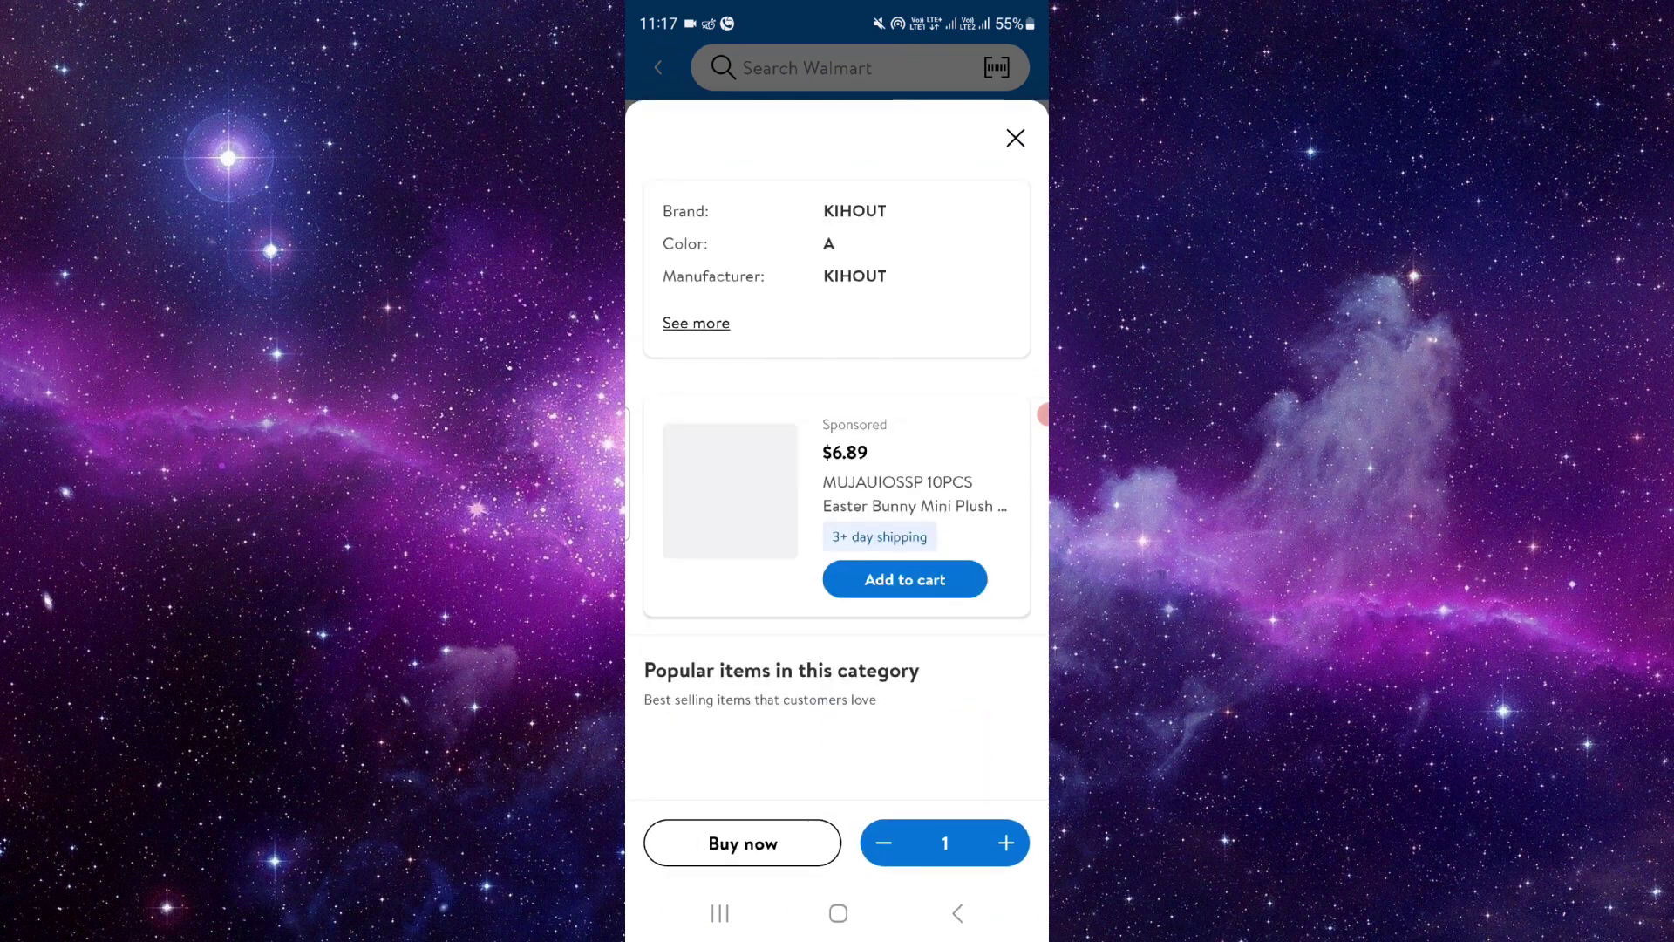
{"action": "scroll", "coordinate": [837, 523], "scroll_direction": "down", "scroll_amount": 5}
{"action": "scroll", "coordinate": [837, 523], "scroll_direction": "down", "scroll_amount": 5}
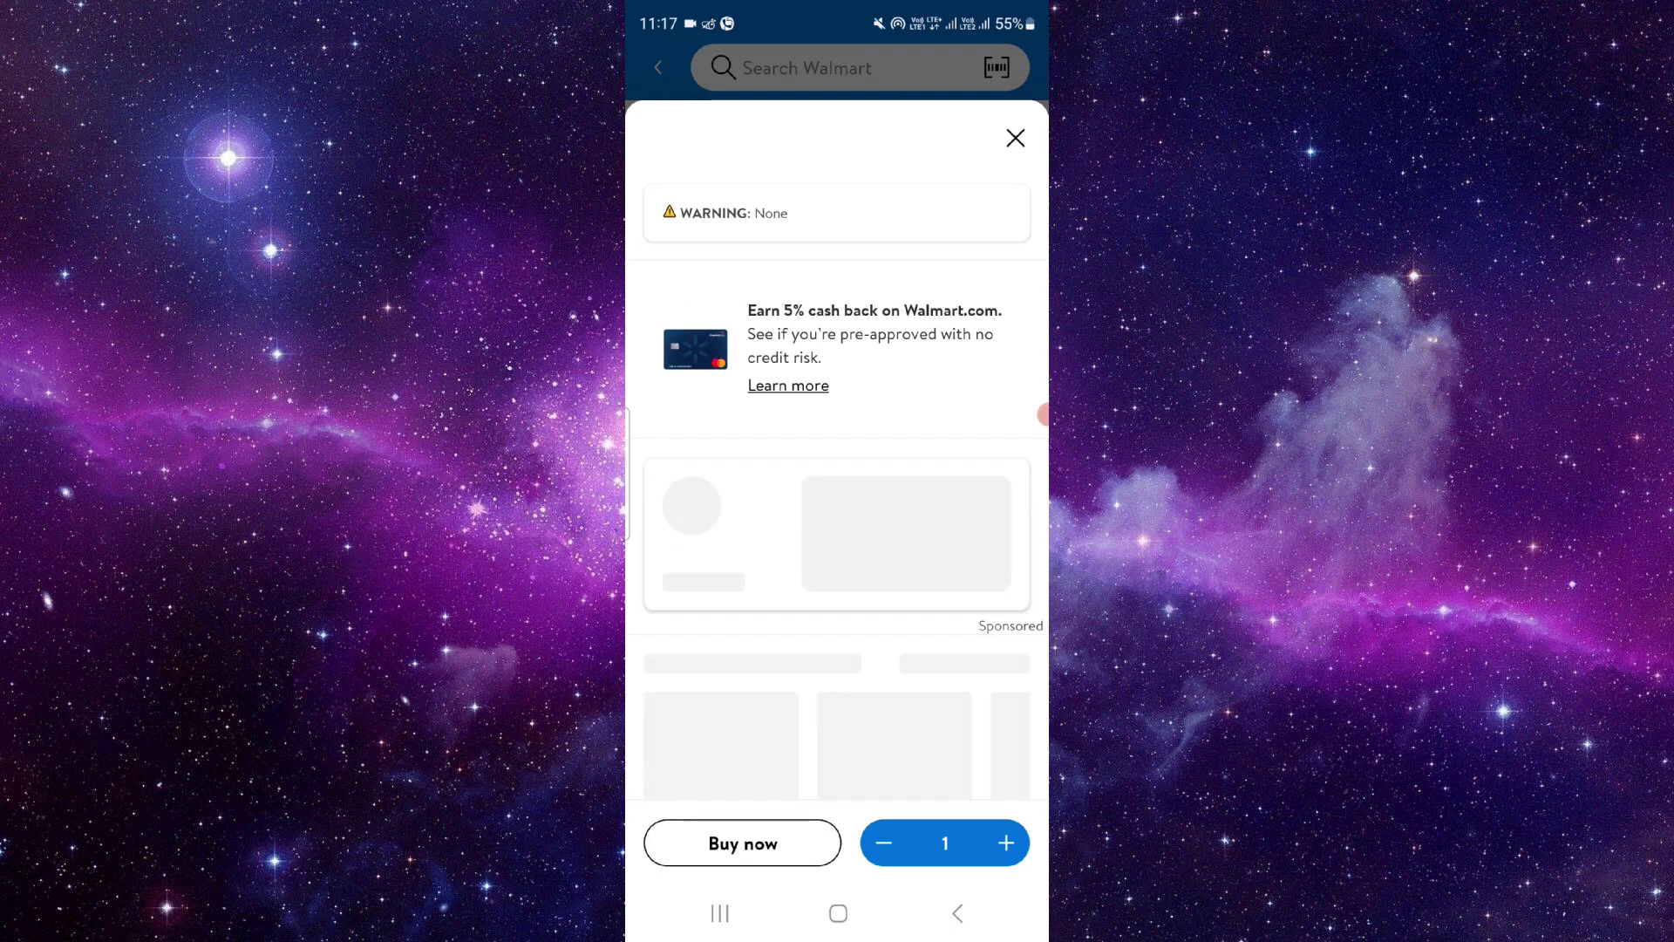
{"action": "scroll", "coordinate": [837, 523], "scroll_direction": "down", "scroll_amount": 3}
{"action": "scroll", "coordinate": [837, 523], "scroll_direction": "up", "scroll_amount": 2}
{"action": "left_click", "coordinate": [1016, 136]}
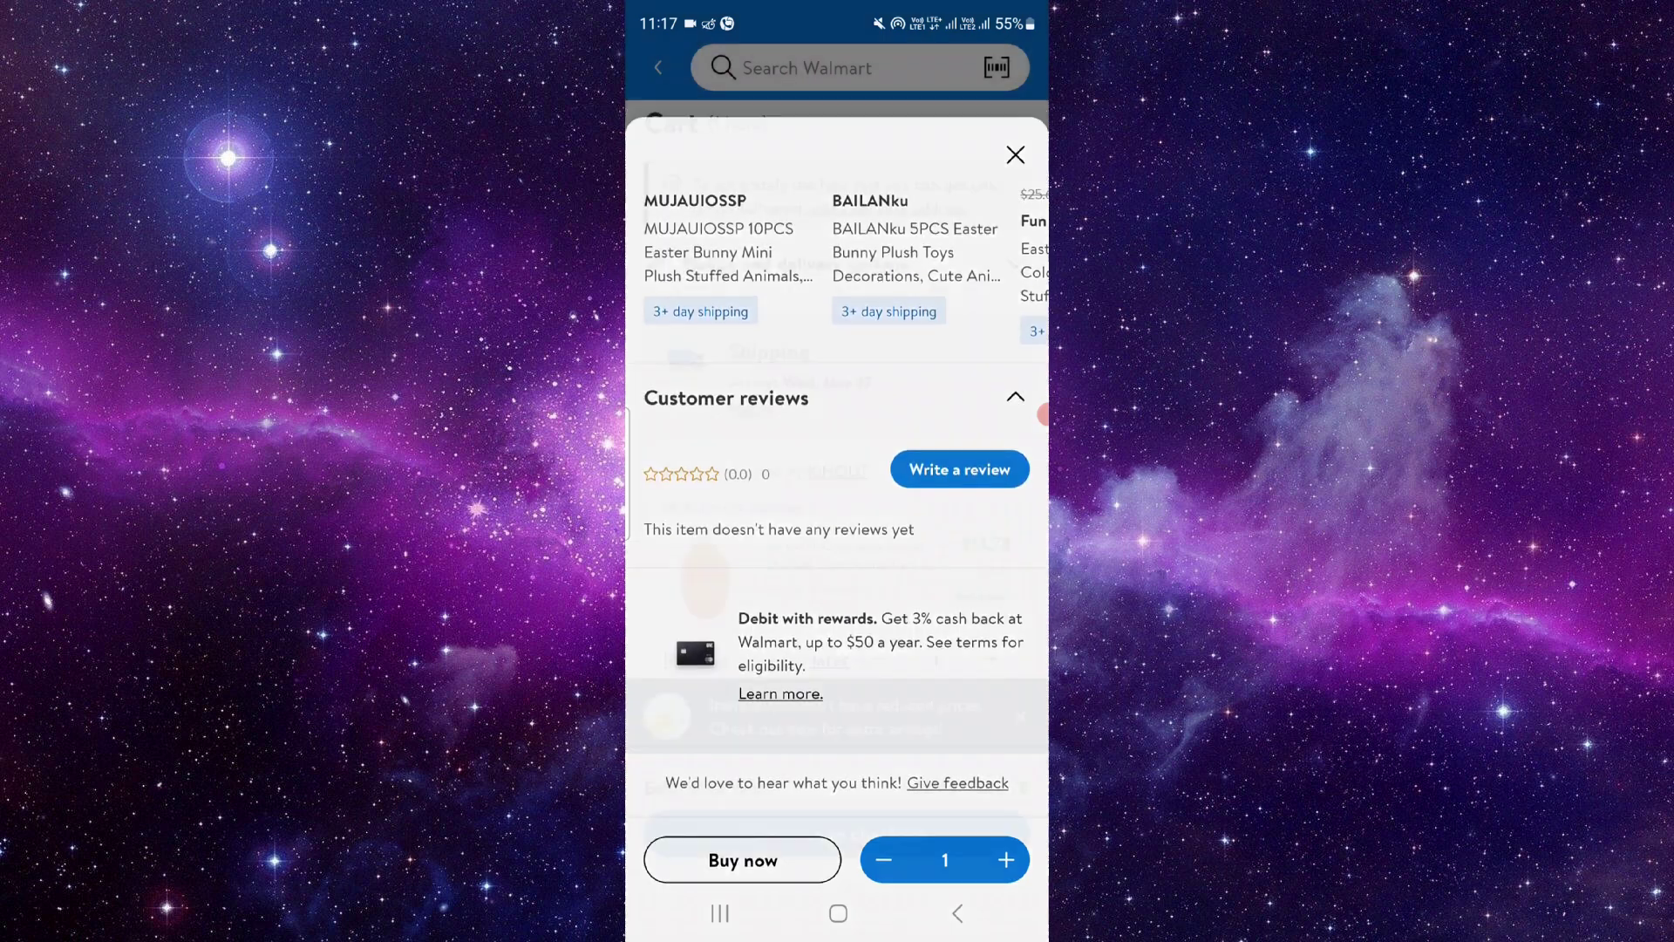
{"action": "scroll", "coordinate": [838, 393], "scroll_direction": "down", "scroll_amount": 3}
{"action": "scroll", "coordinate": [837, 394], "scroll_direction": "up", "scroll_amount": 2}
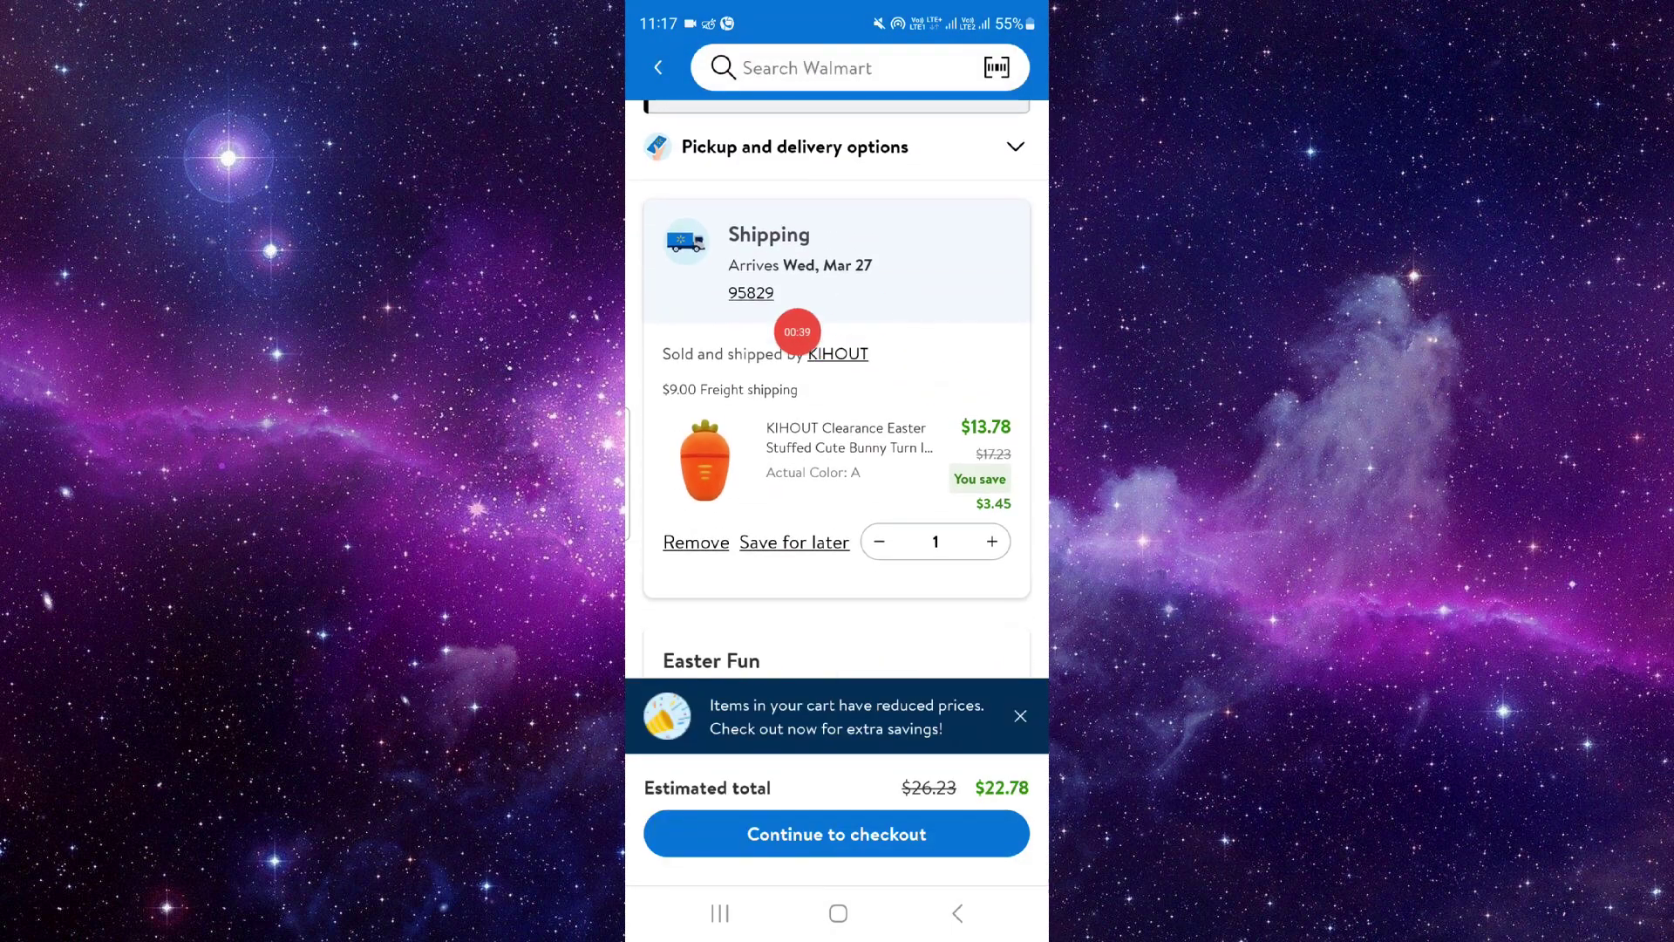
Step: Bring up the sign-in sheet, then close Walmart from Recents to reach the home screen
{"action": "left_click", "coordinate": [836, 833]}
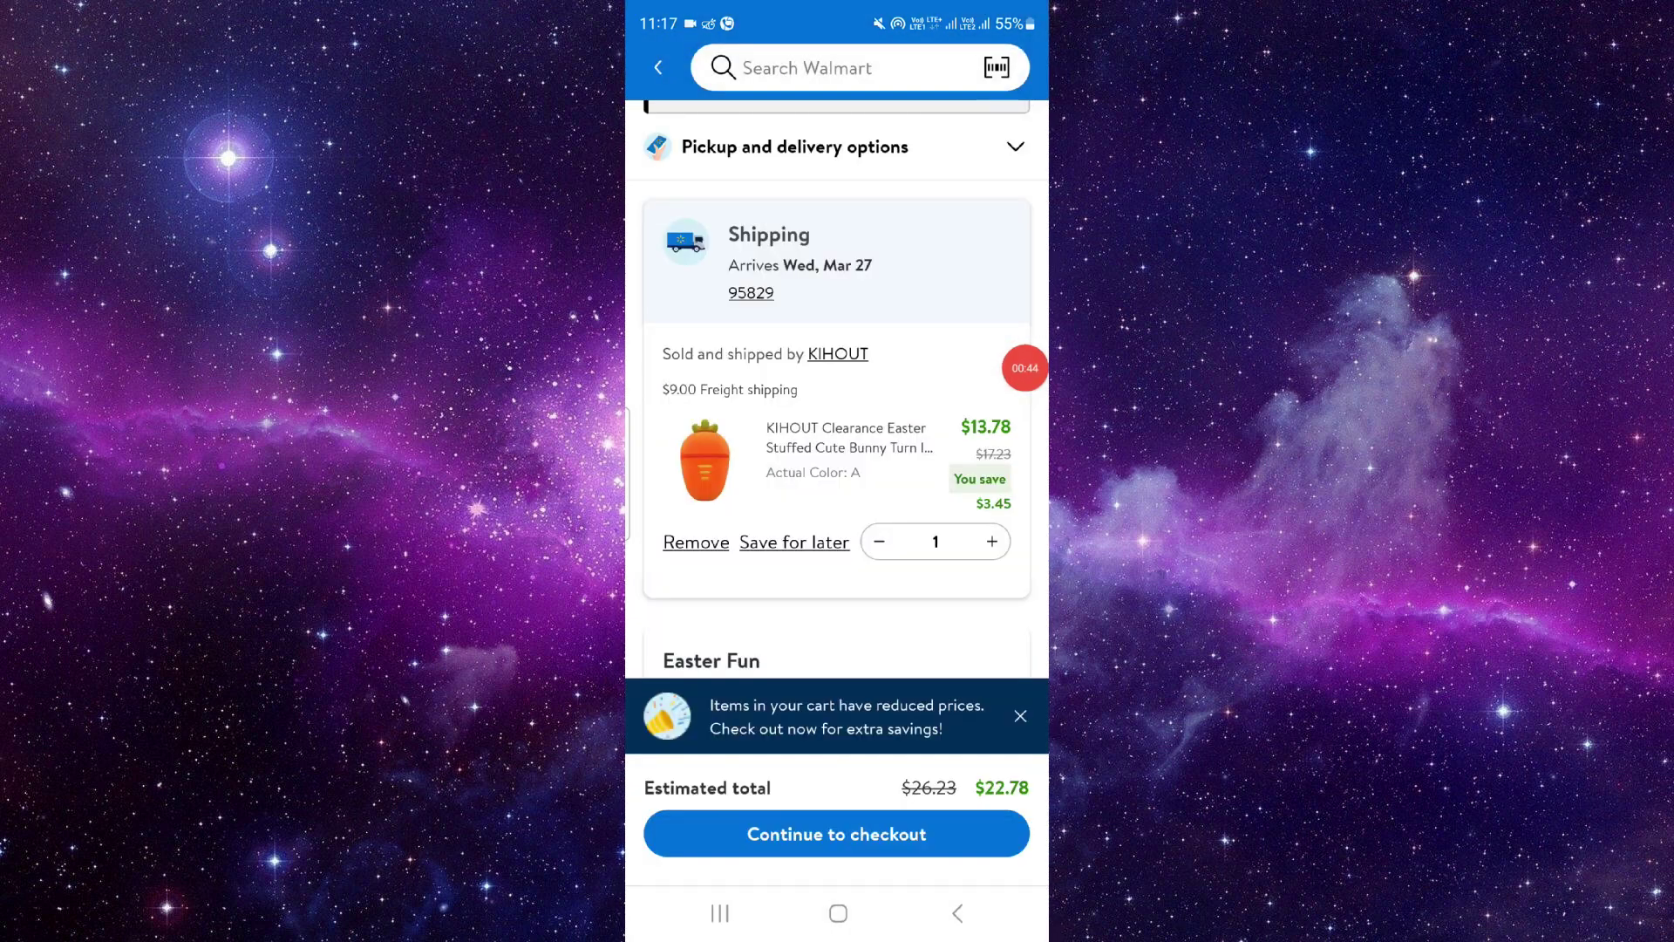
{"action": "left_click", "coordinate": [719, 913]}
{"action": "left_click", "coordinate": [838, 733]}
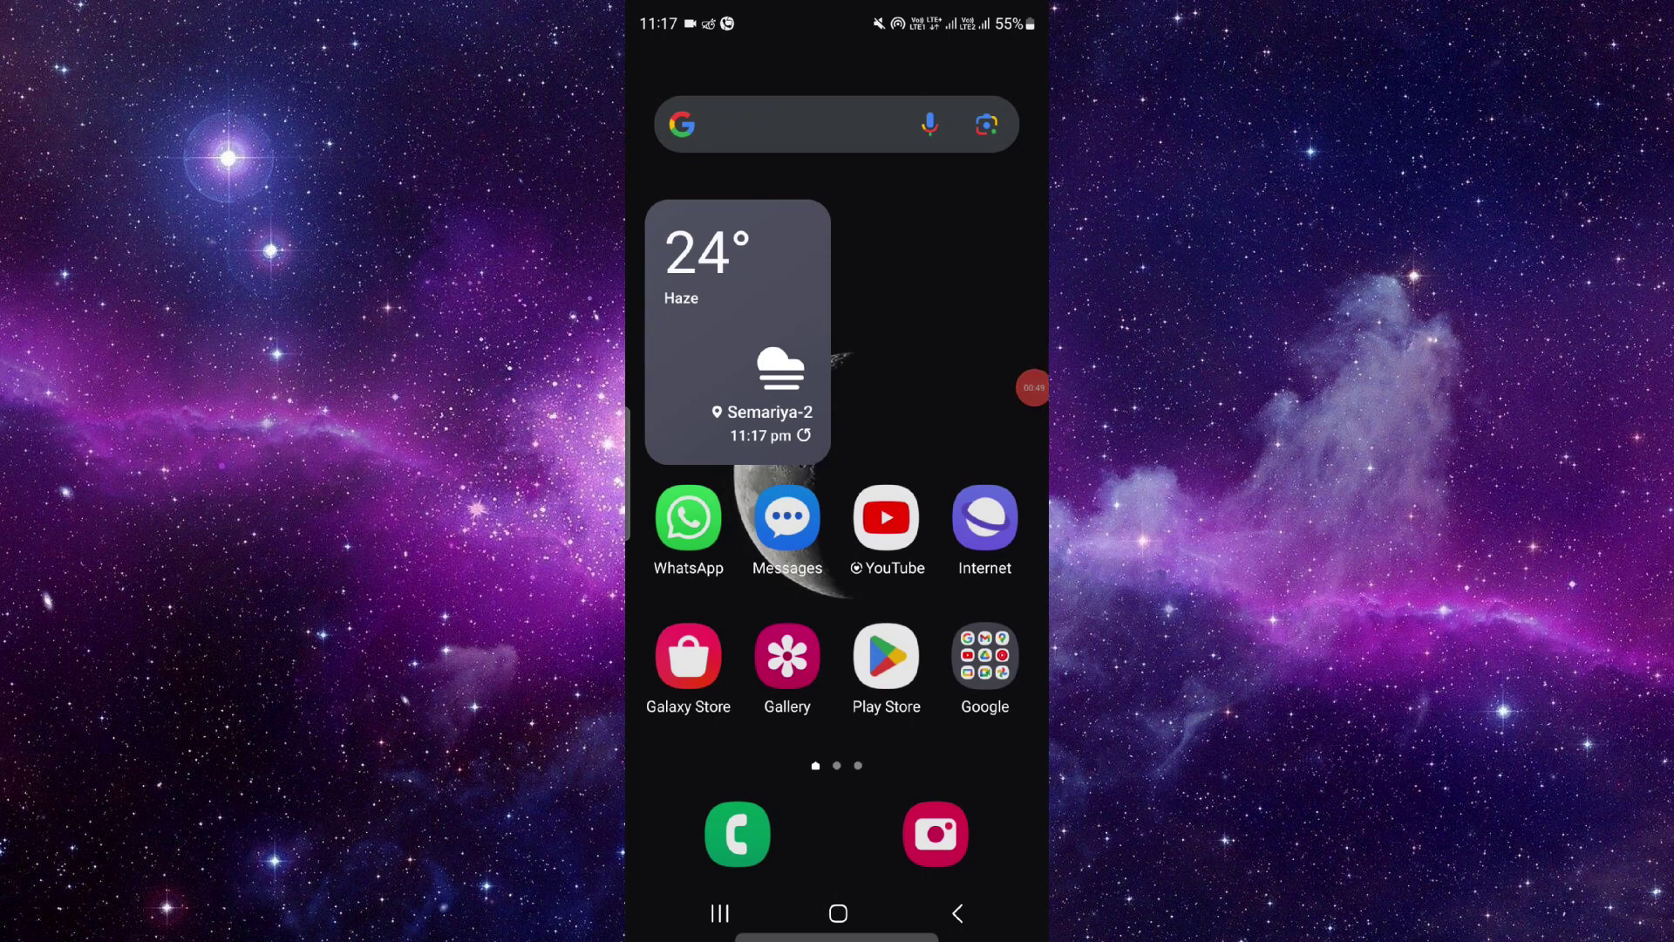
{"action": "left_click_drag", "start_coordinate": [1042, 389], "coordinate": [1023, 306]}
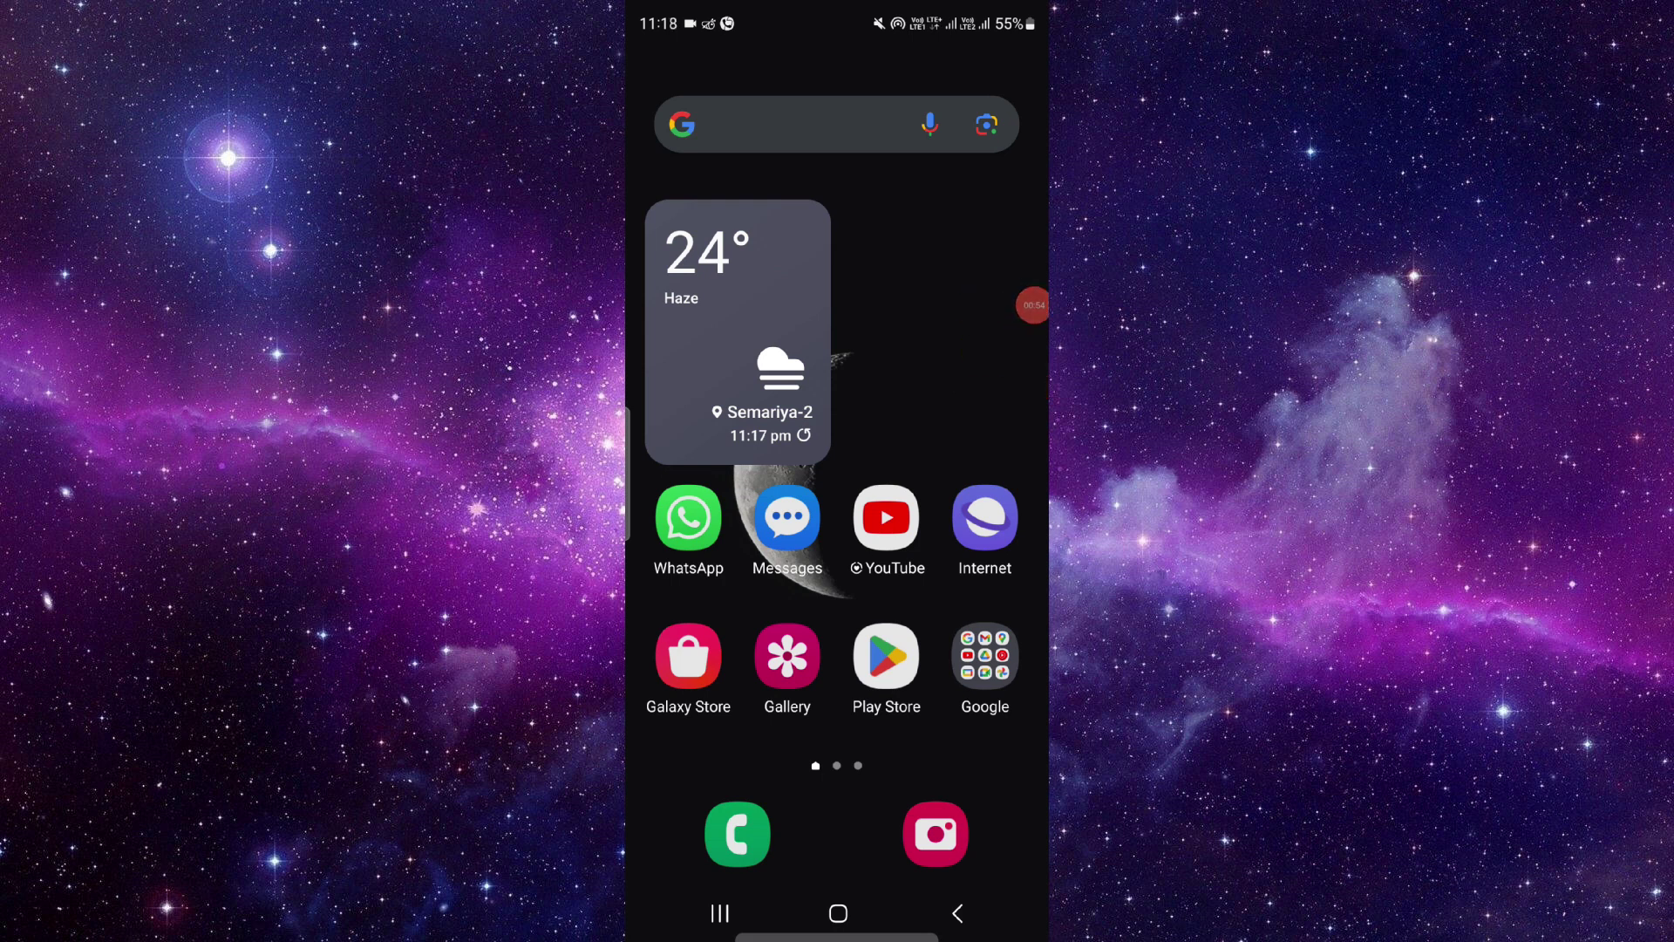
{"action": "left_click_drag", "start_coordinate": [1033, 305], "coordinate": [1024, 361]}
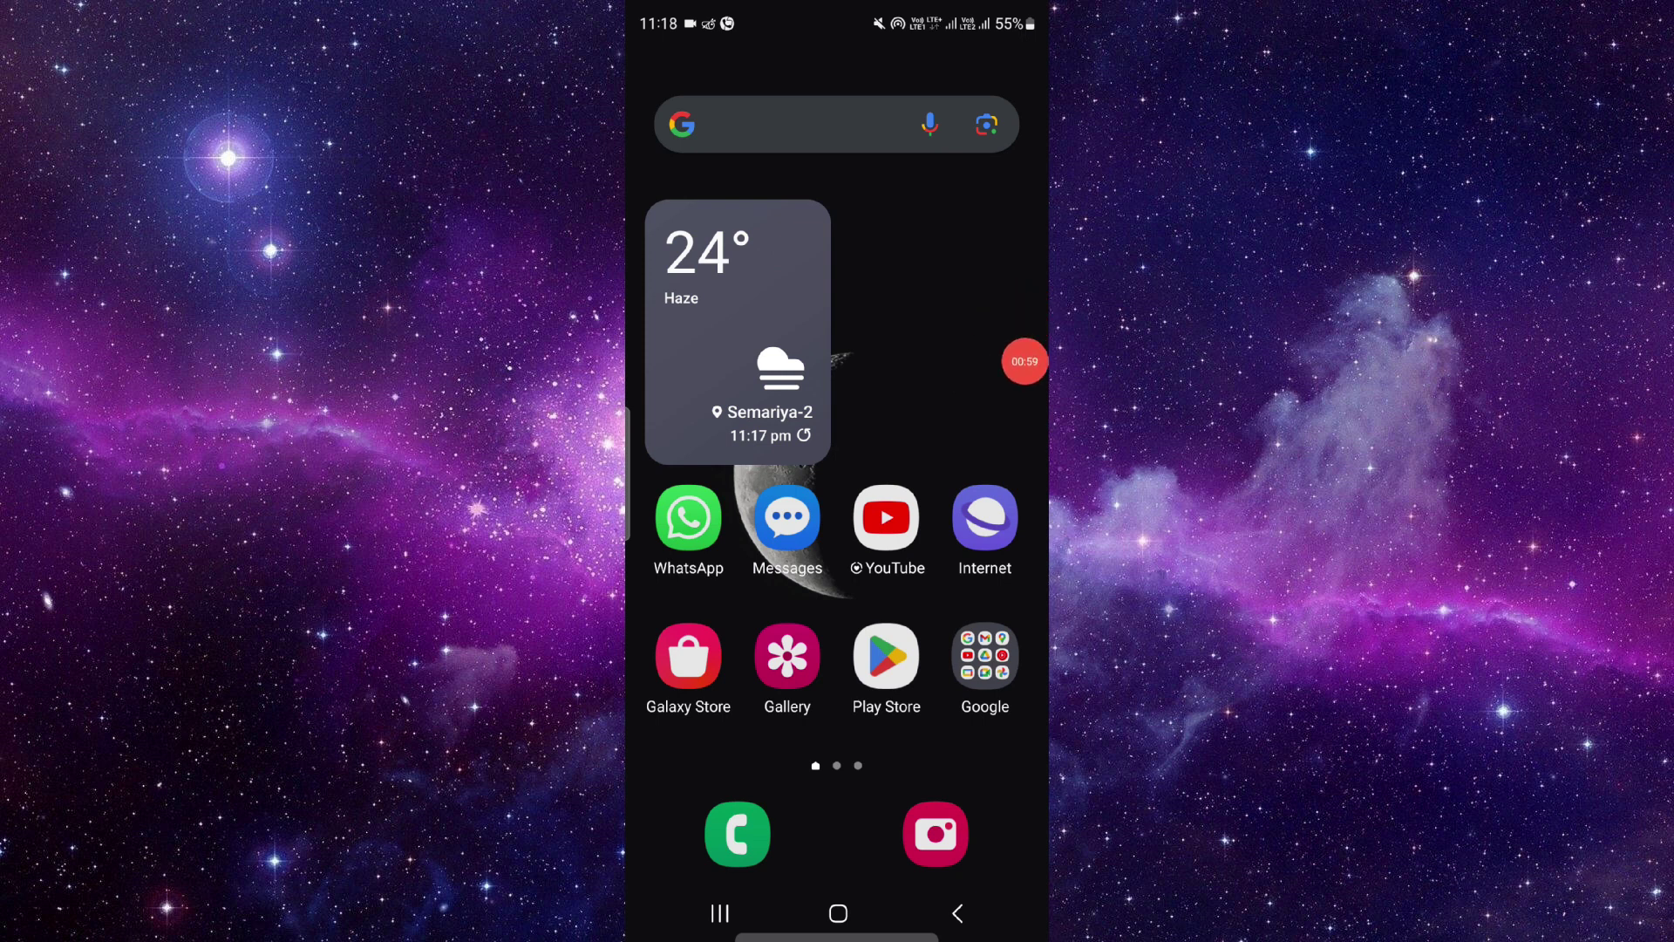